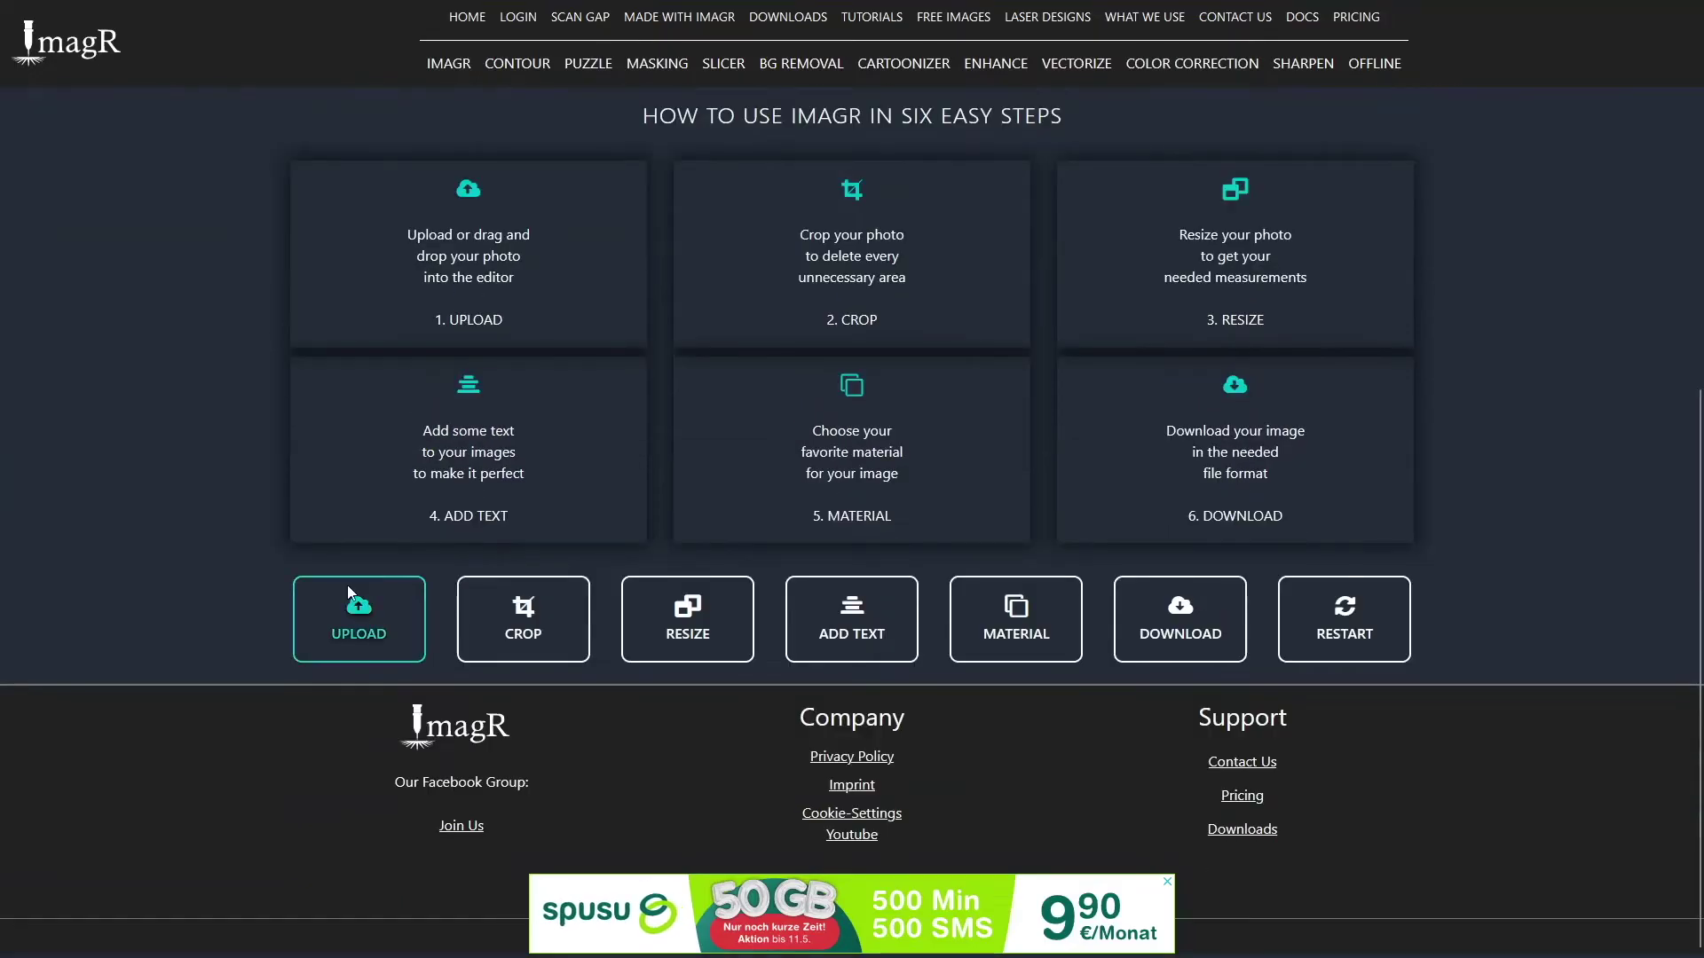
Upload the tiki statue photo, which loads at 1024 × 1024 px and 72 DPI.
{"action": "left_click", "coordinate": [354, 609]}
{"action": "double_click", "coordinate": [201, 182]}
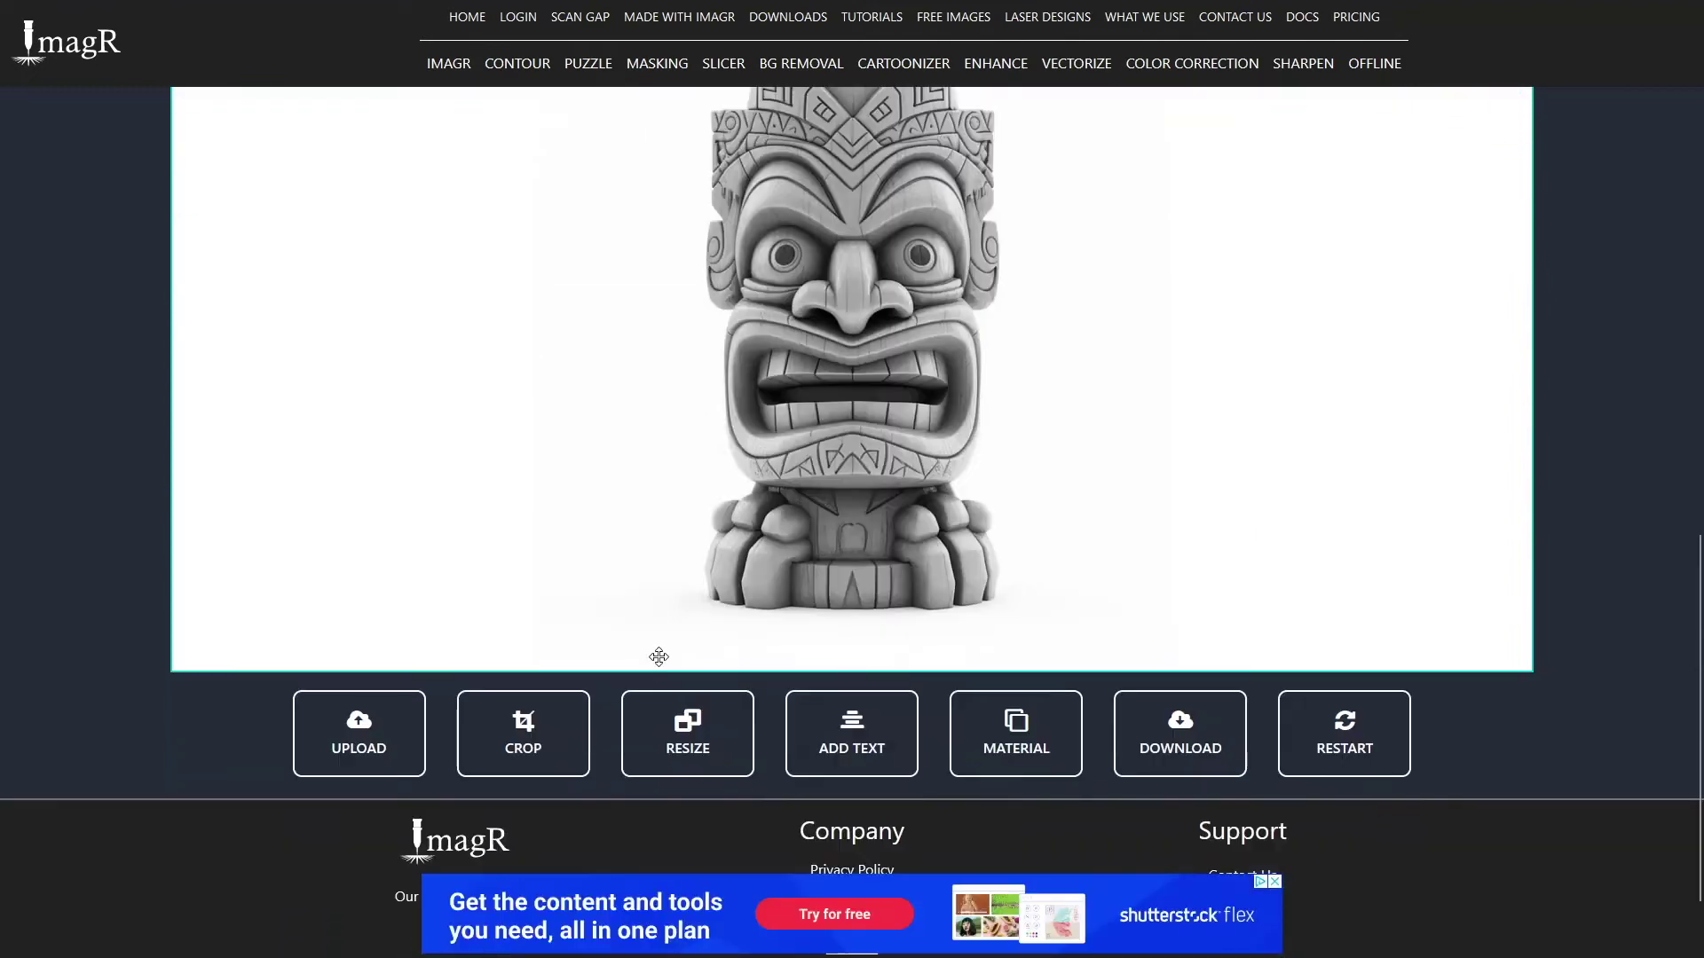
In the resize settings, switch units to mm and set width to 150 so height follows to 150.
{"action": "left_click", "coordinate": [682, 727]}
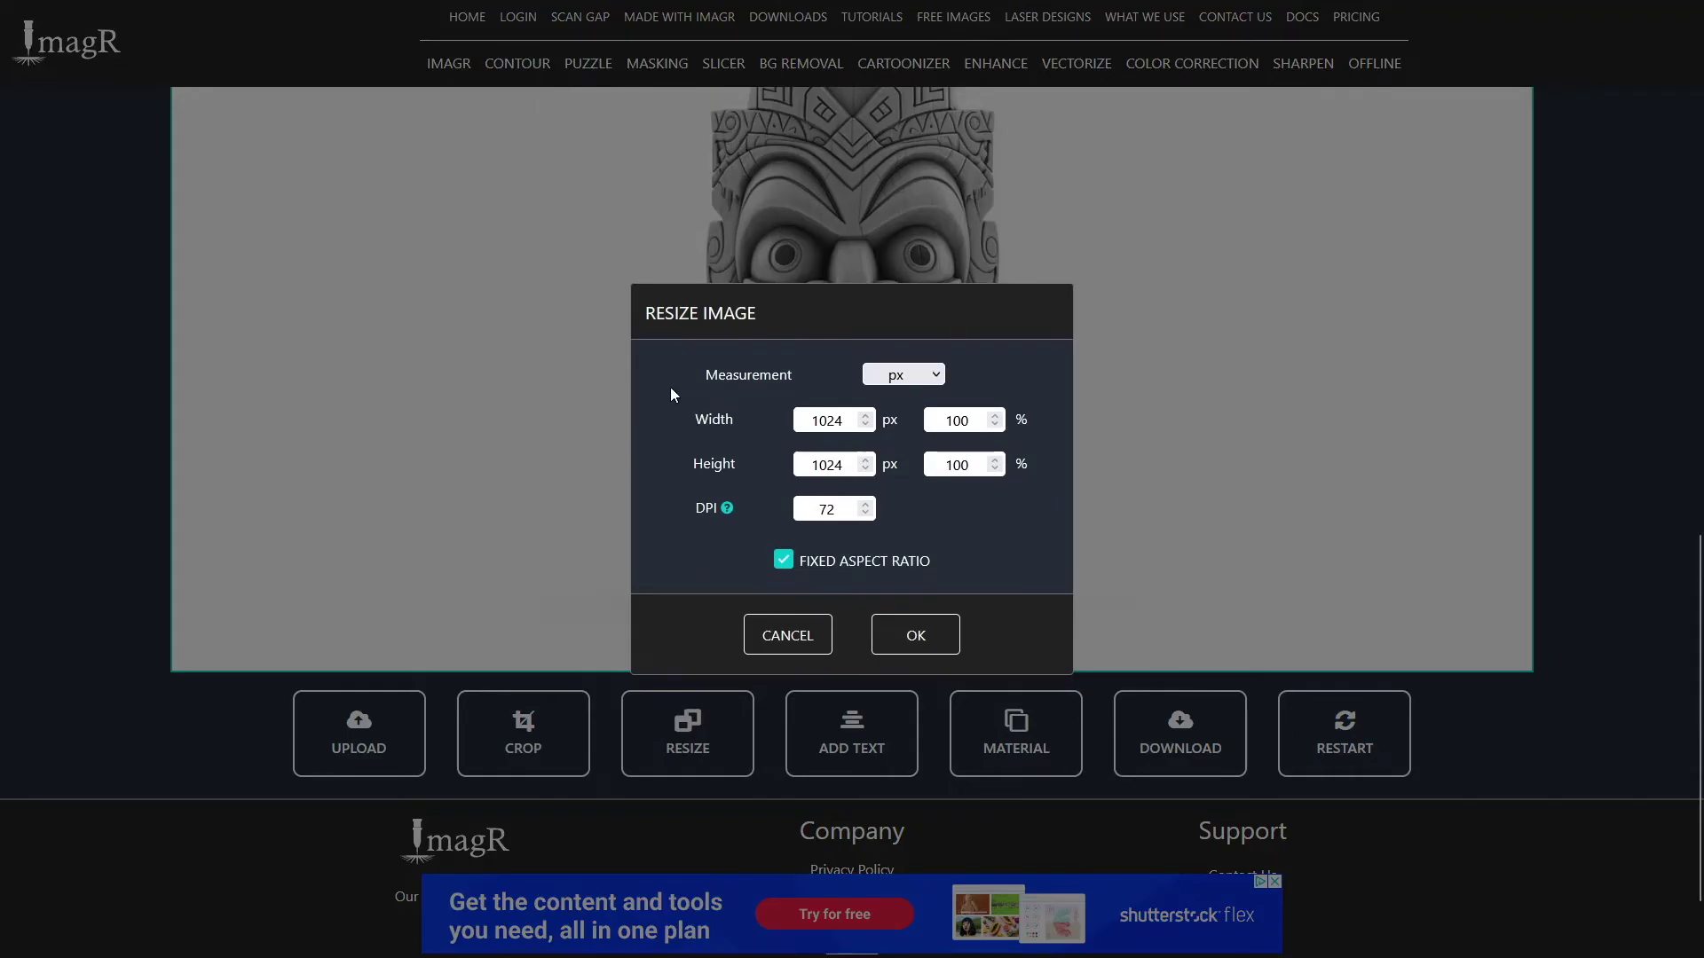
{"action": "left_click", "coordinate": [918, 372]}
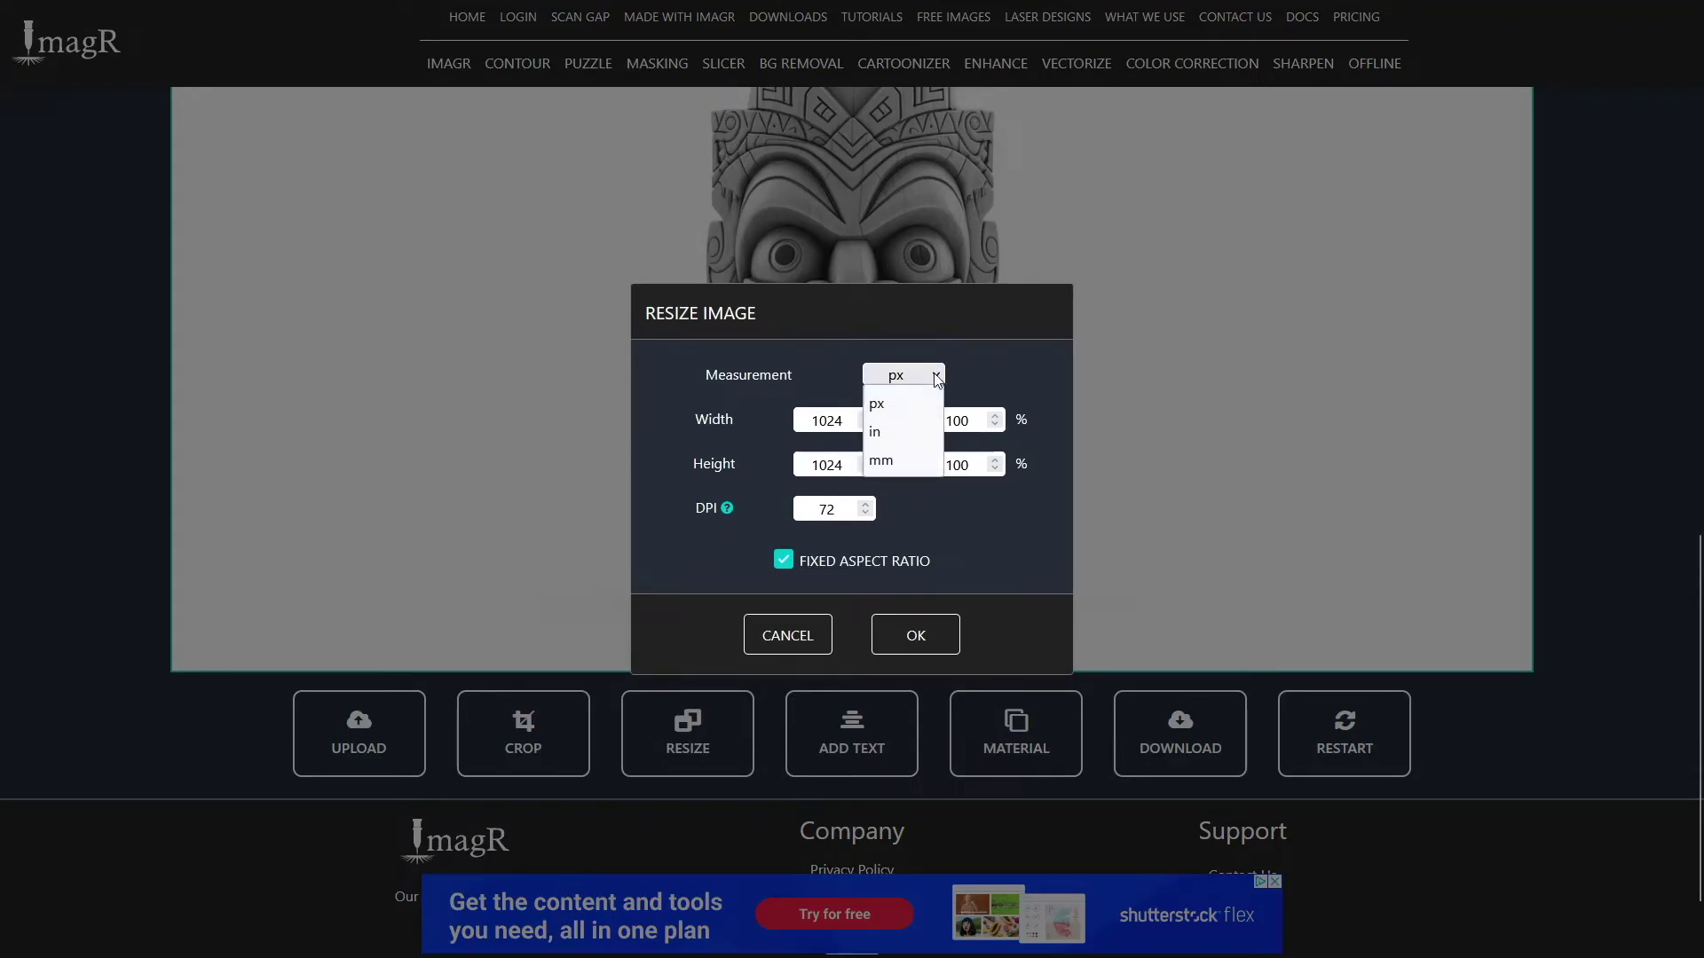
{"action": "left_click", "coordinate": [902, 458]}
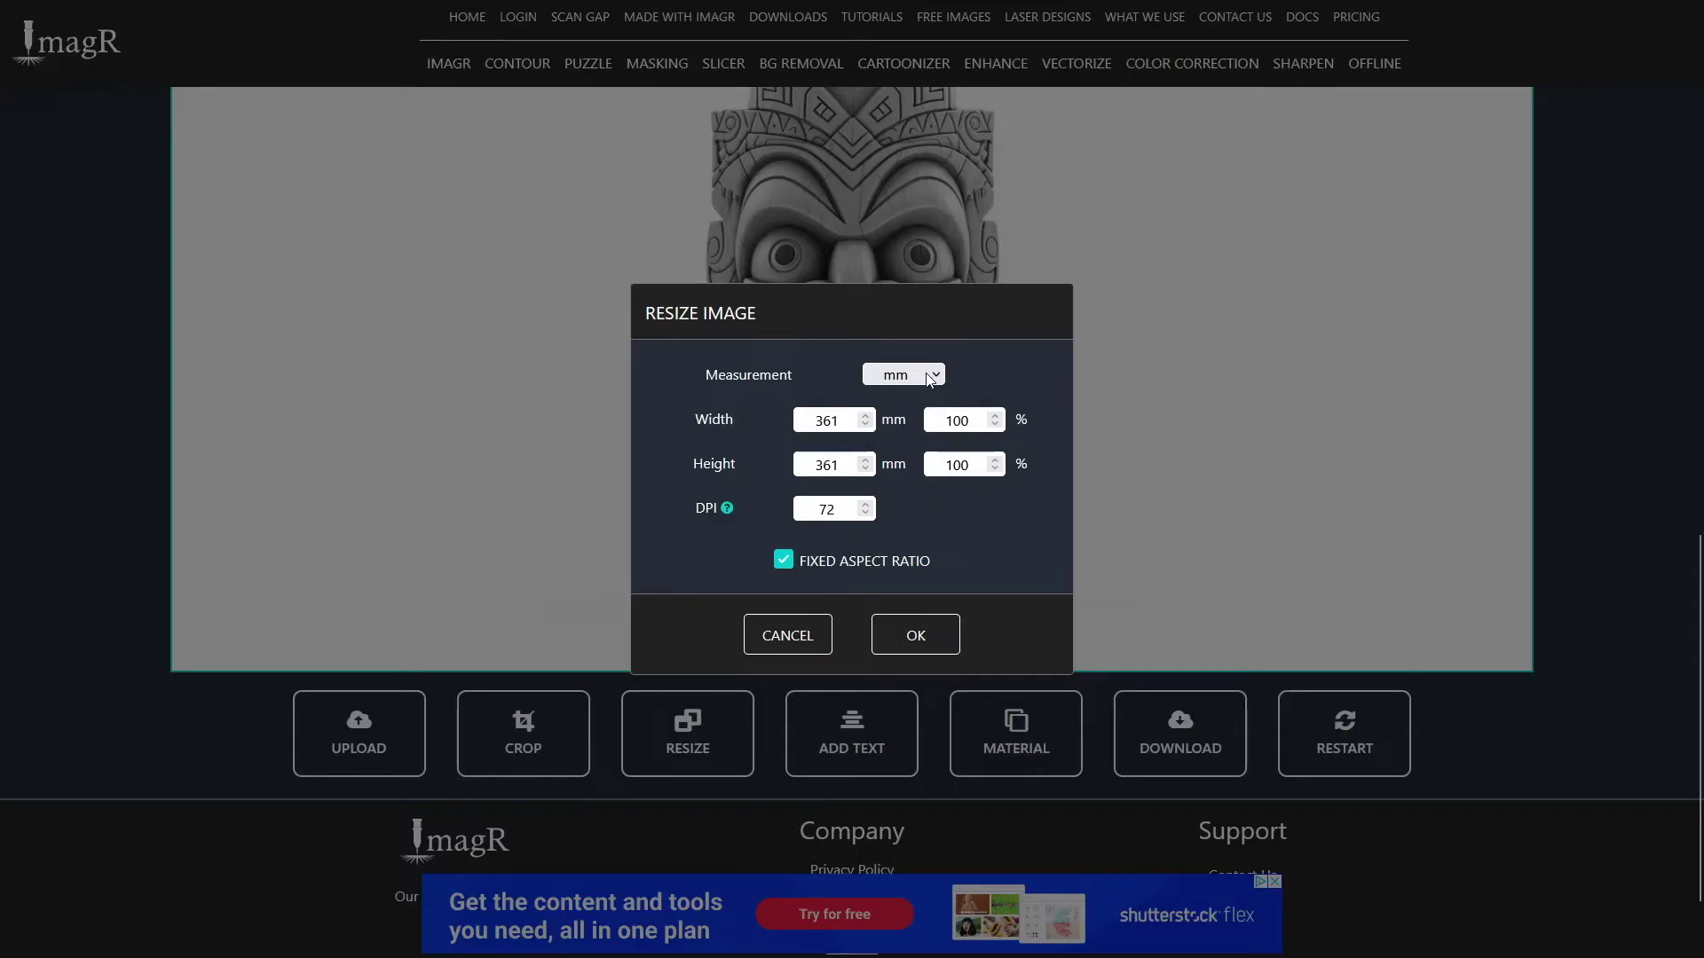
{"action": "double_click", "coordinate": [829, 422]}
{"action": "type", "text": "150"}
{"action": "key", "text": "Tab"}
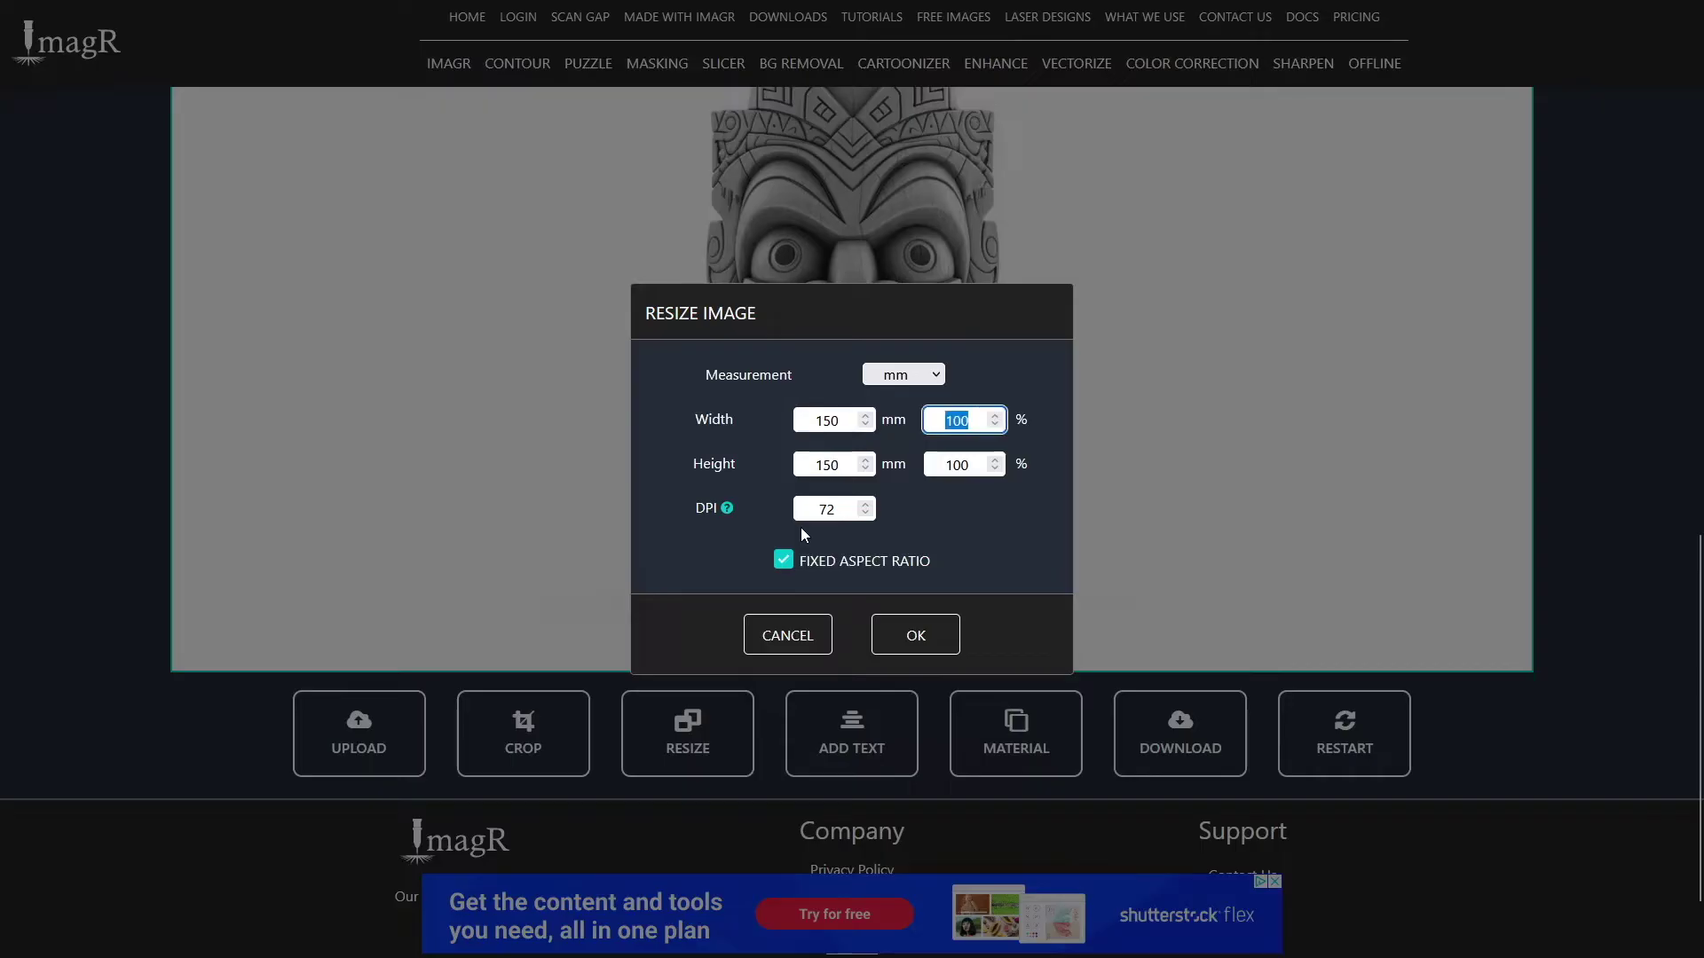
{"action": "key", "text": "Tab"}
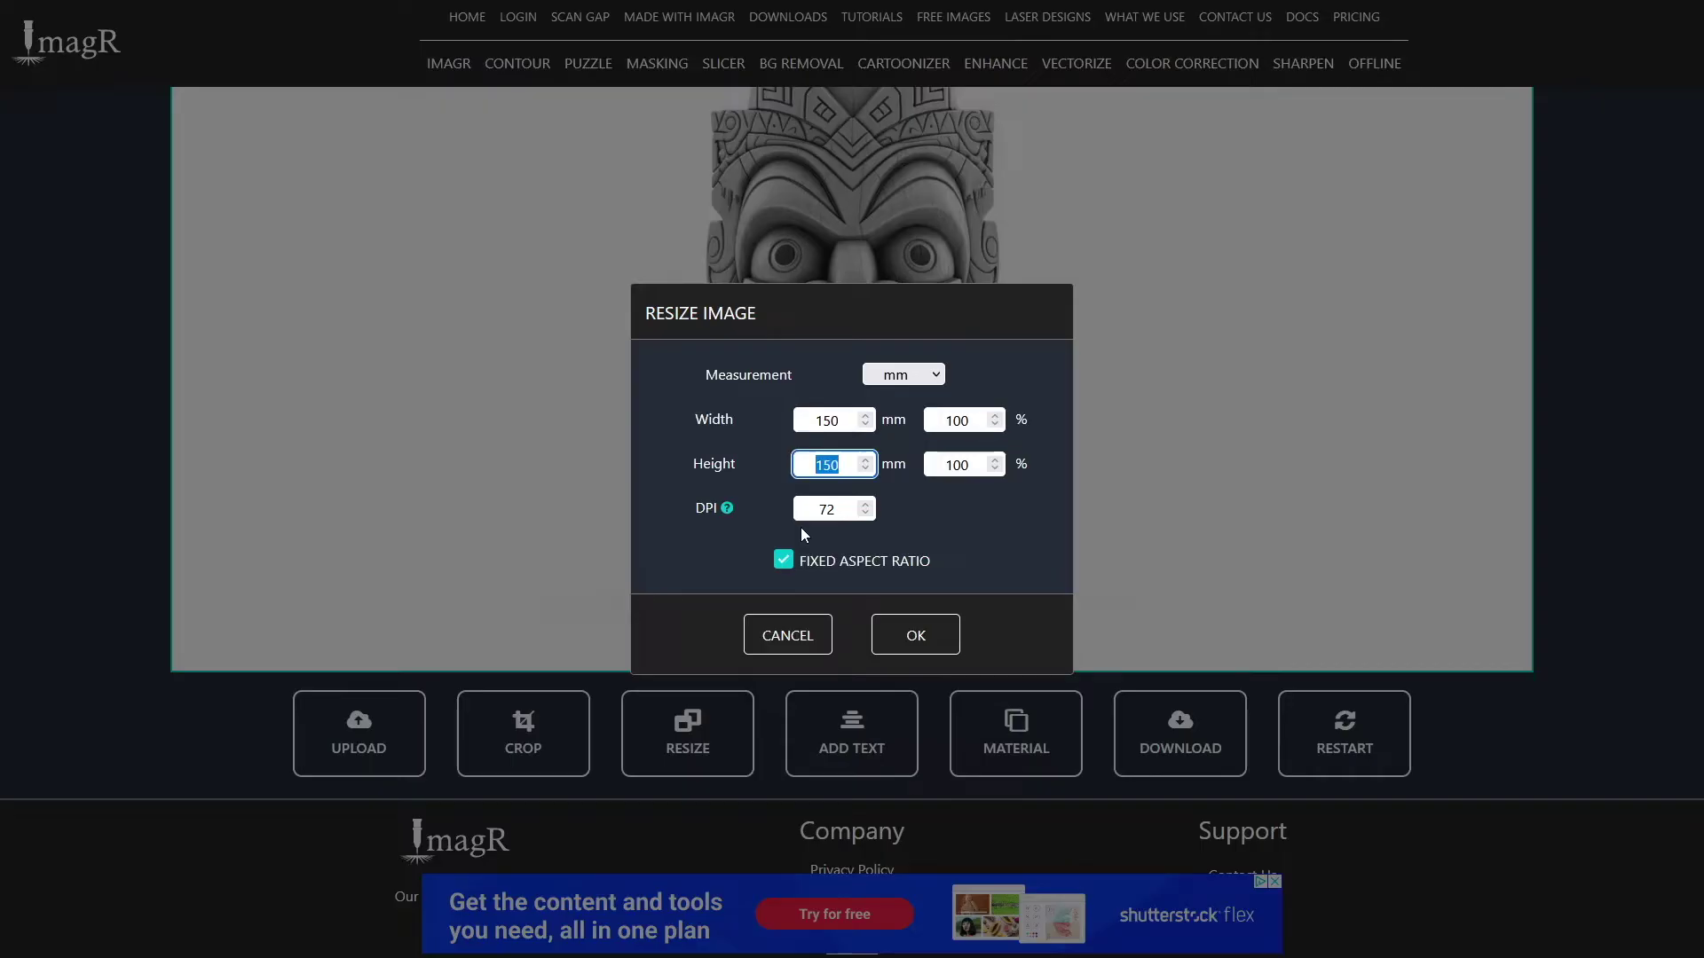
{"action": "left_click", "coordinate": [772, 444]}
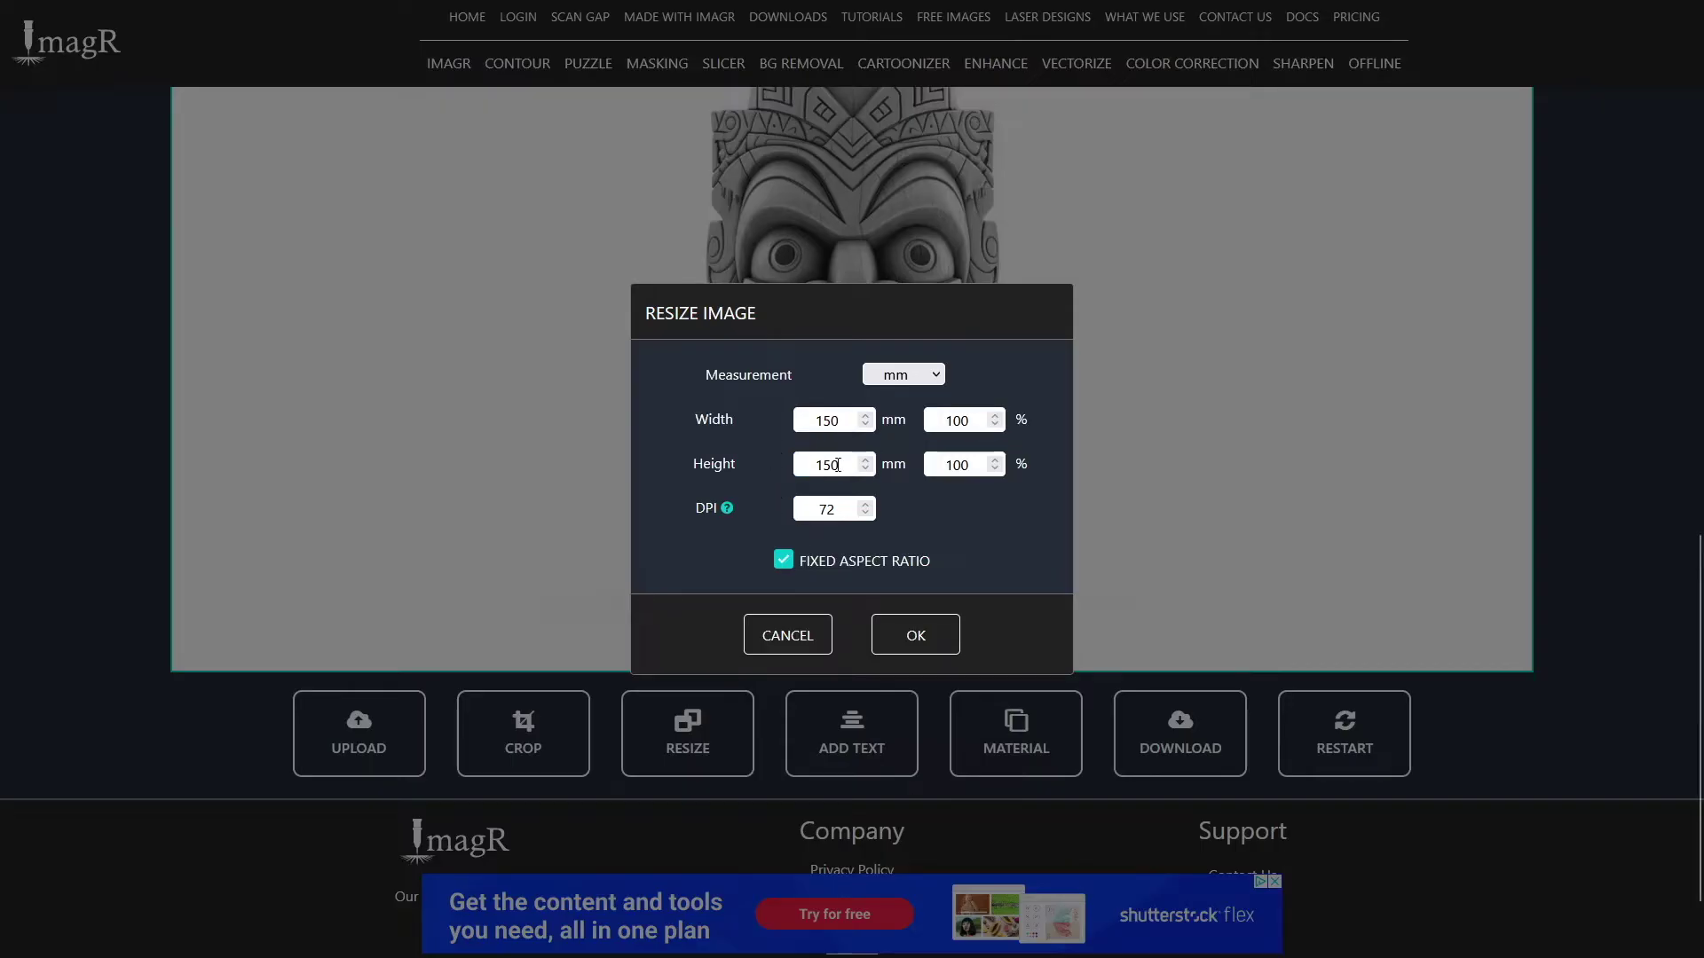
Unlock the fixed aspect ratio and try a height of 80 mm.
{"action": "left_click", "coordinate": [782, 559]}
{"action": "double_click", "coordinate": [838, 468]}
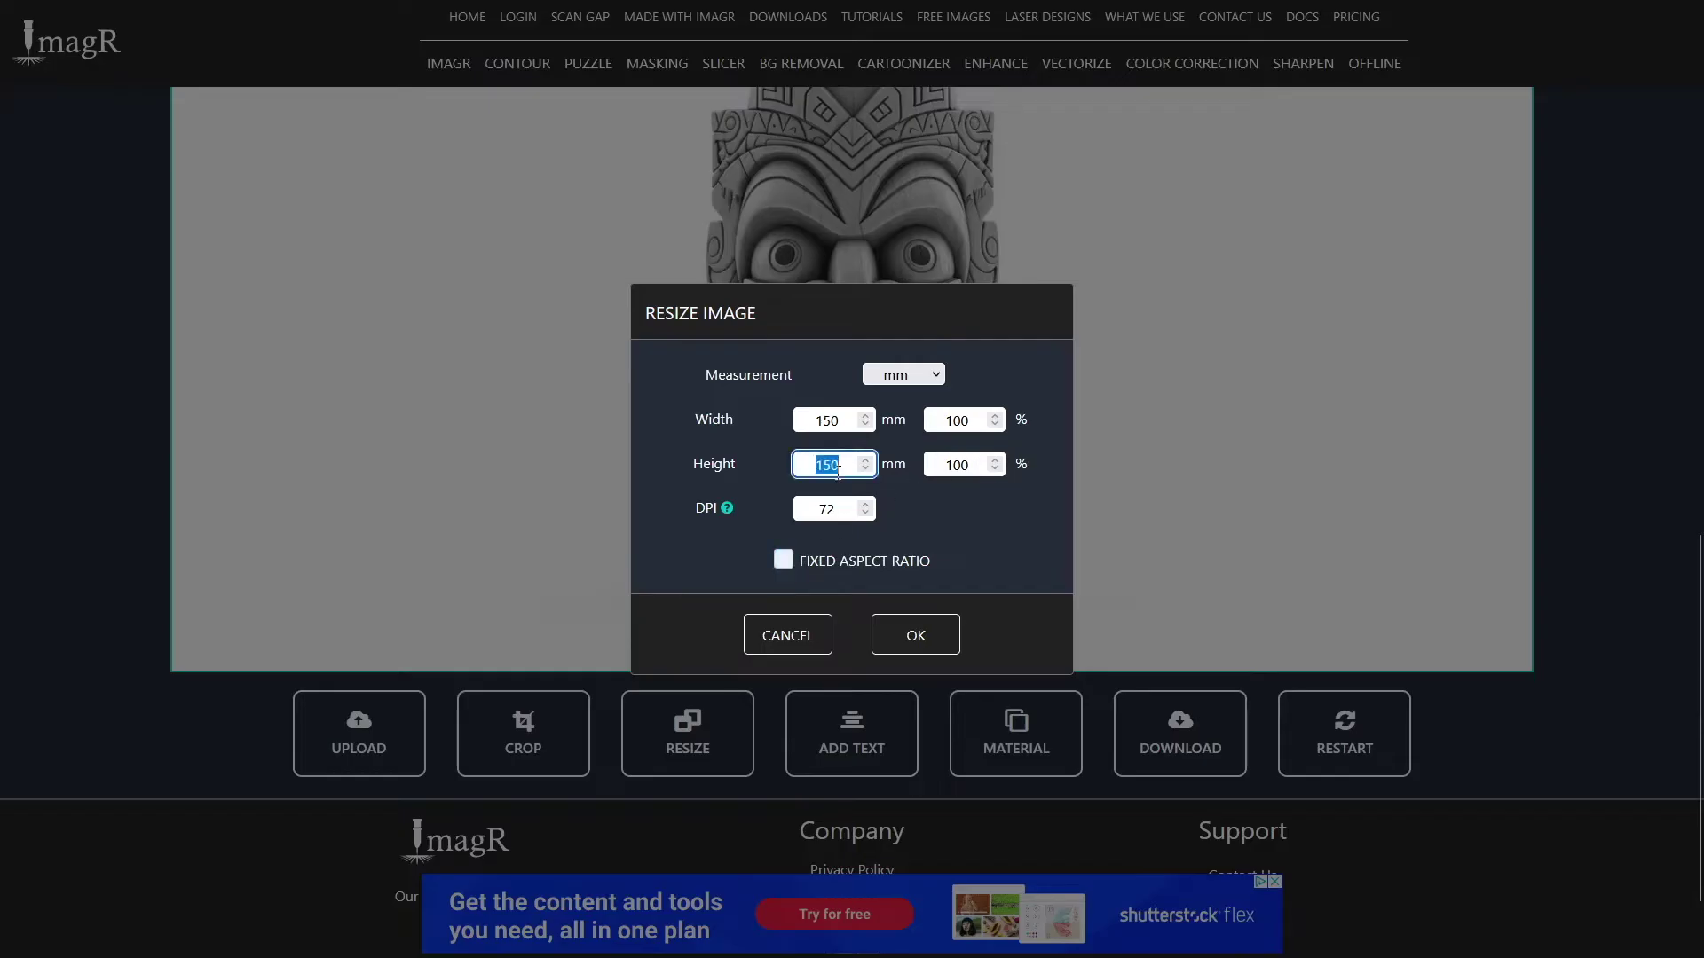
{"action": "type", "text": "80"}
{"action": "key", "text": "Tab"}
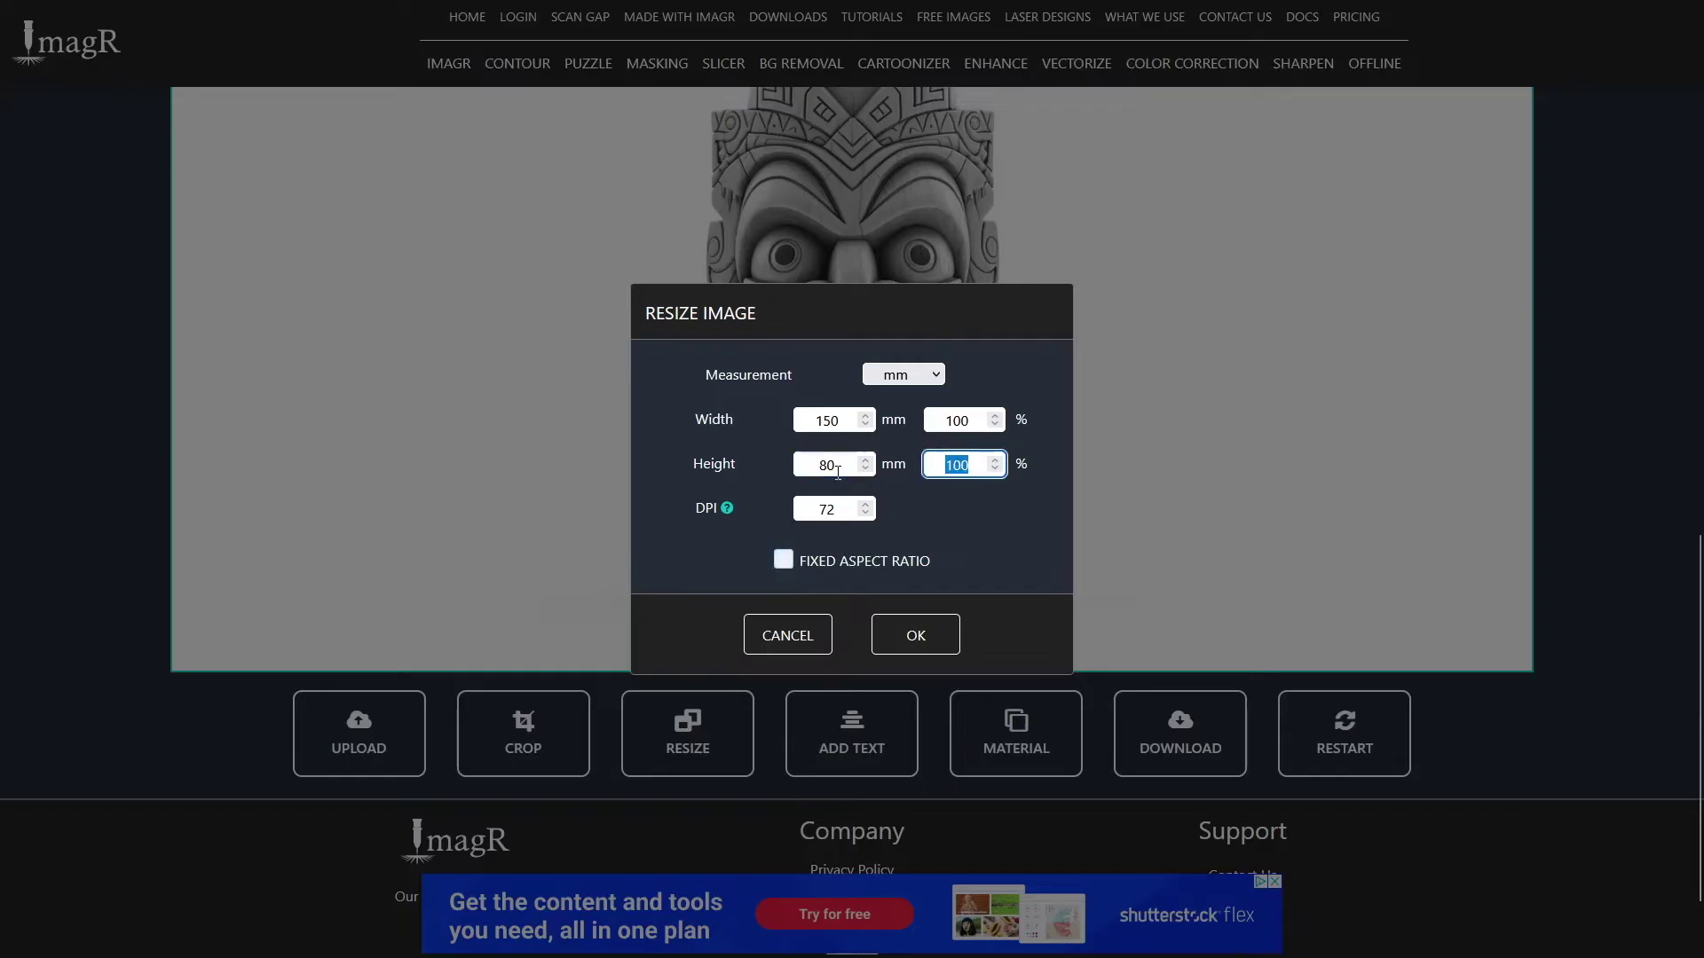
{"action": "key", "text": "Tab"}
{"action": "left_click", "coordinate": [669, 456]}
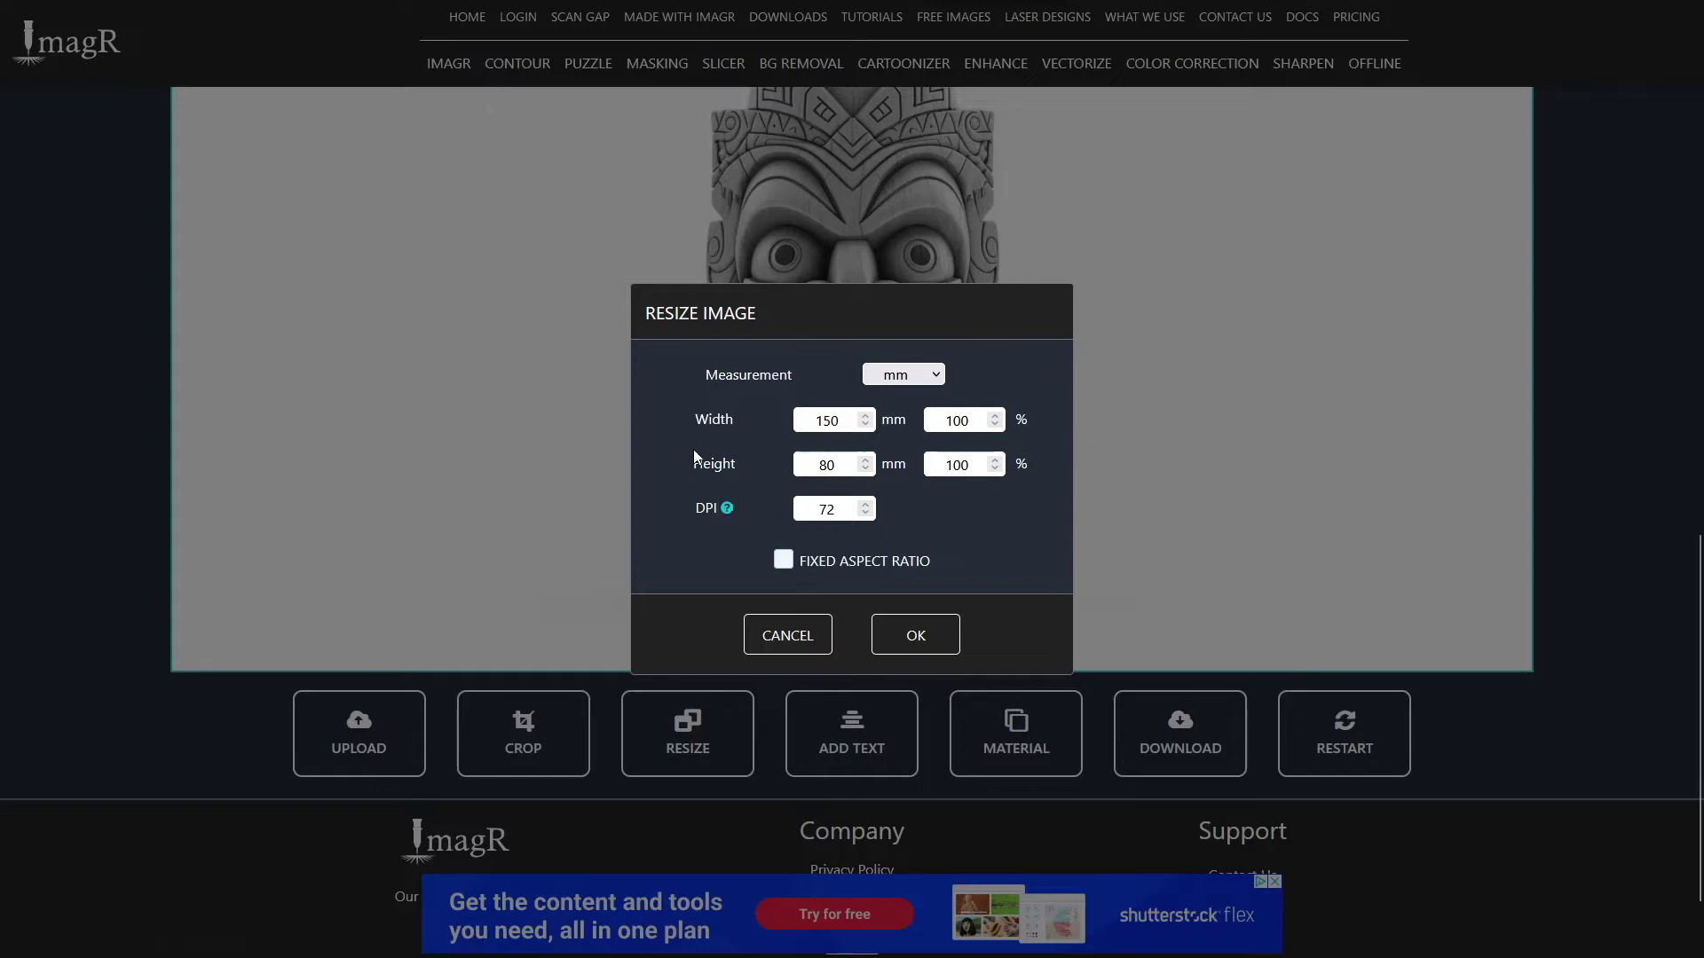
Relock the aspect ratio, re-enter width 150 mm, set DPI to 318 and apply.
{"action": "left_click", "coordinate": [782, 559]}
{"action": "double_click", "coordinate": [843, 424]}
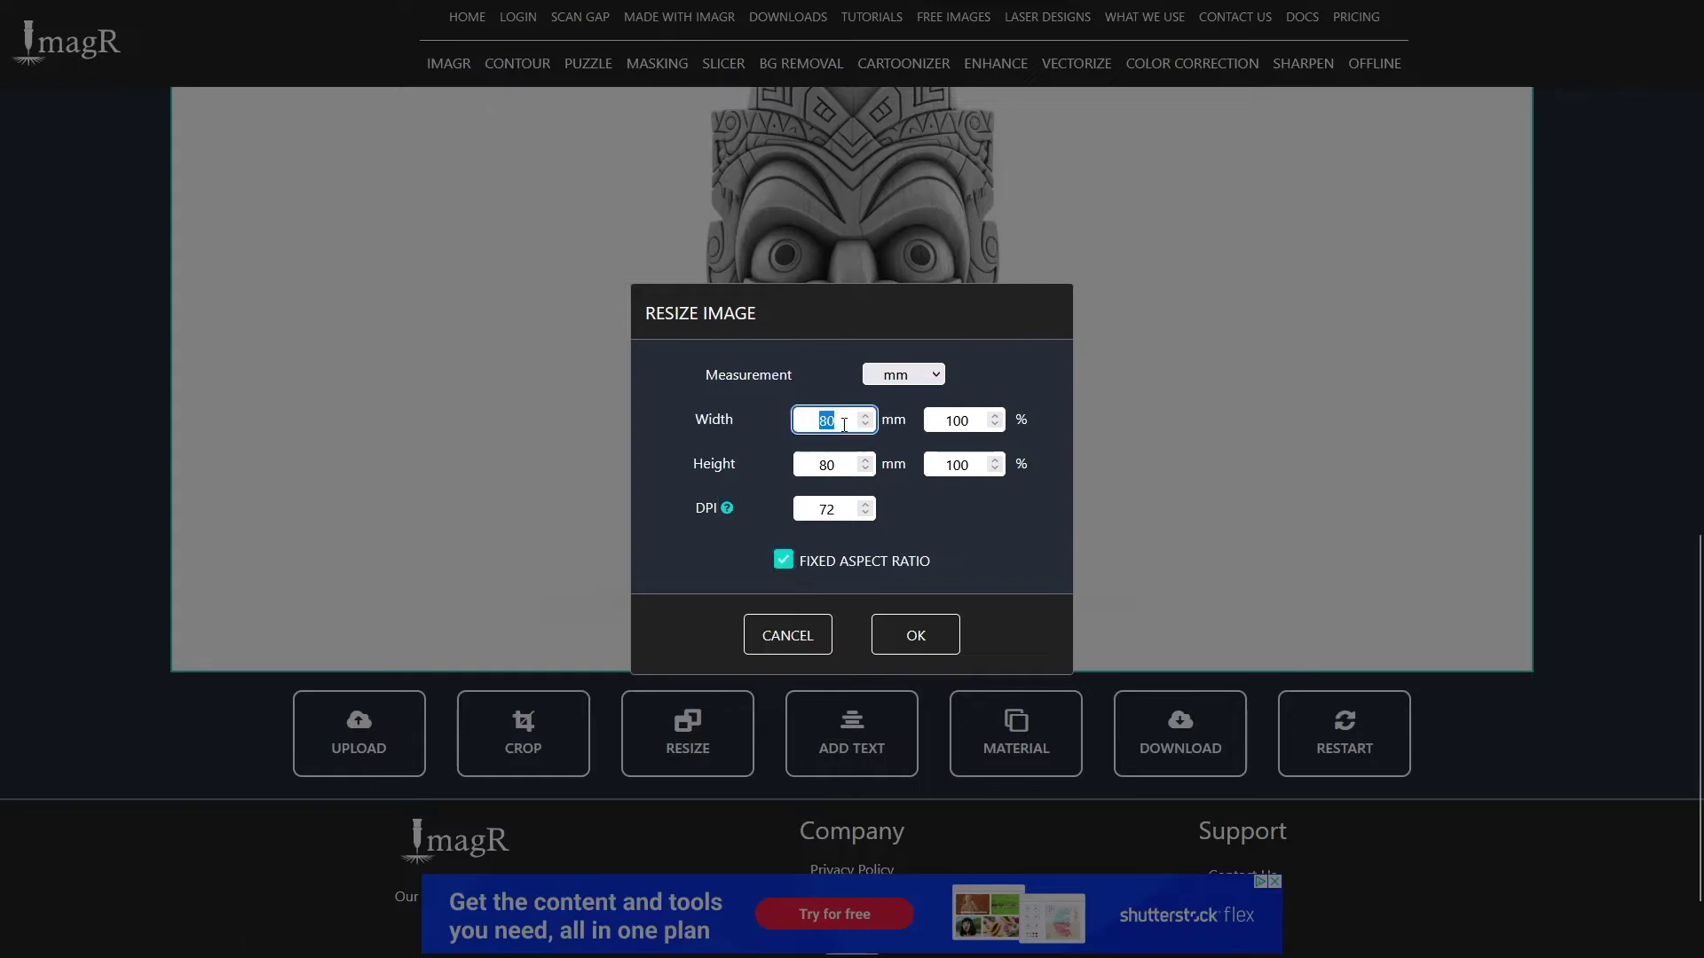
{"action": "type", "text": "150"}
{"action": "key", "text": "Tab"}
{"action": "left_click", "coordinate": [695, 418]}
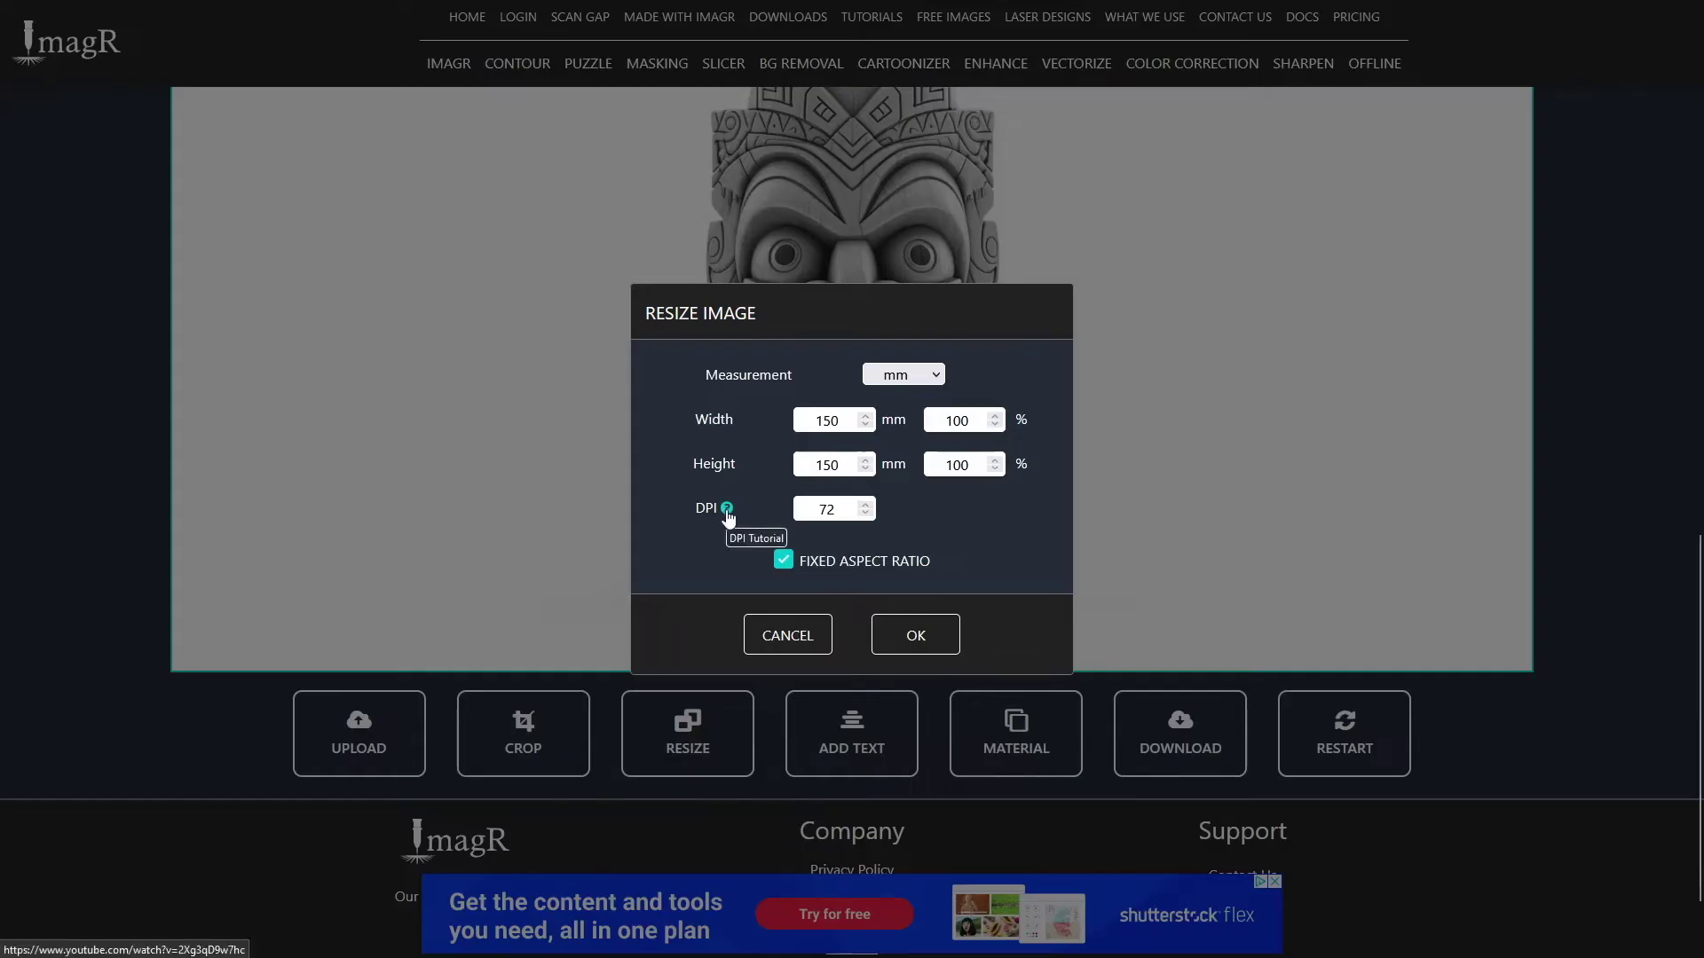
{"action": "double_click", "coordinate": [850, 519]}
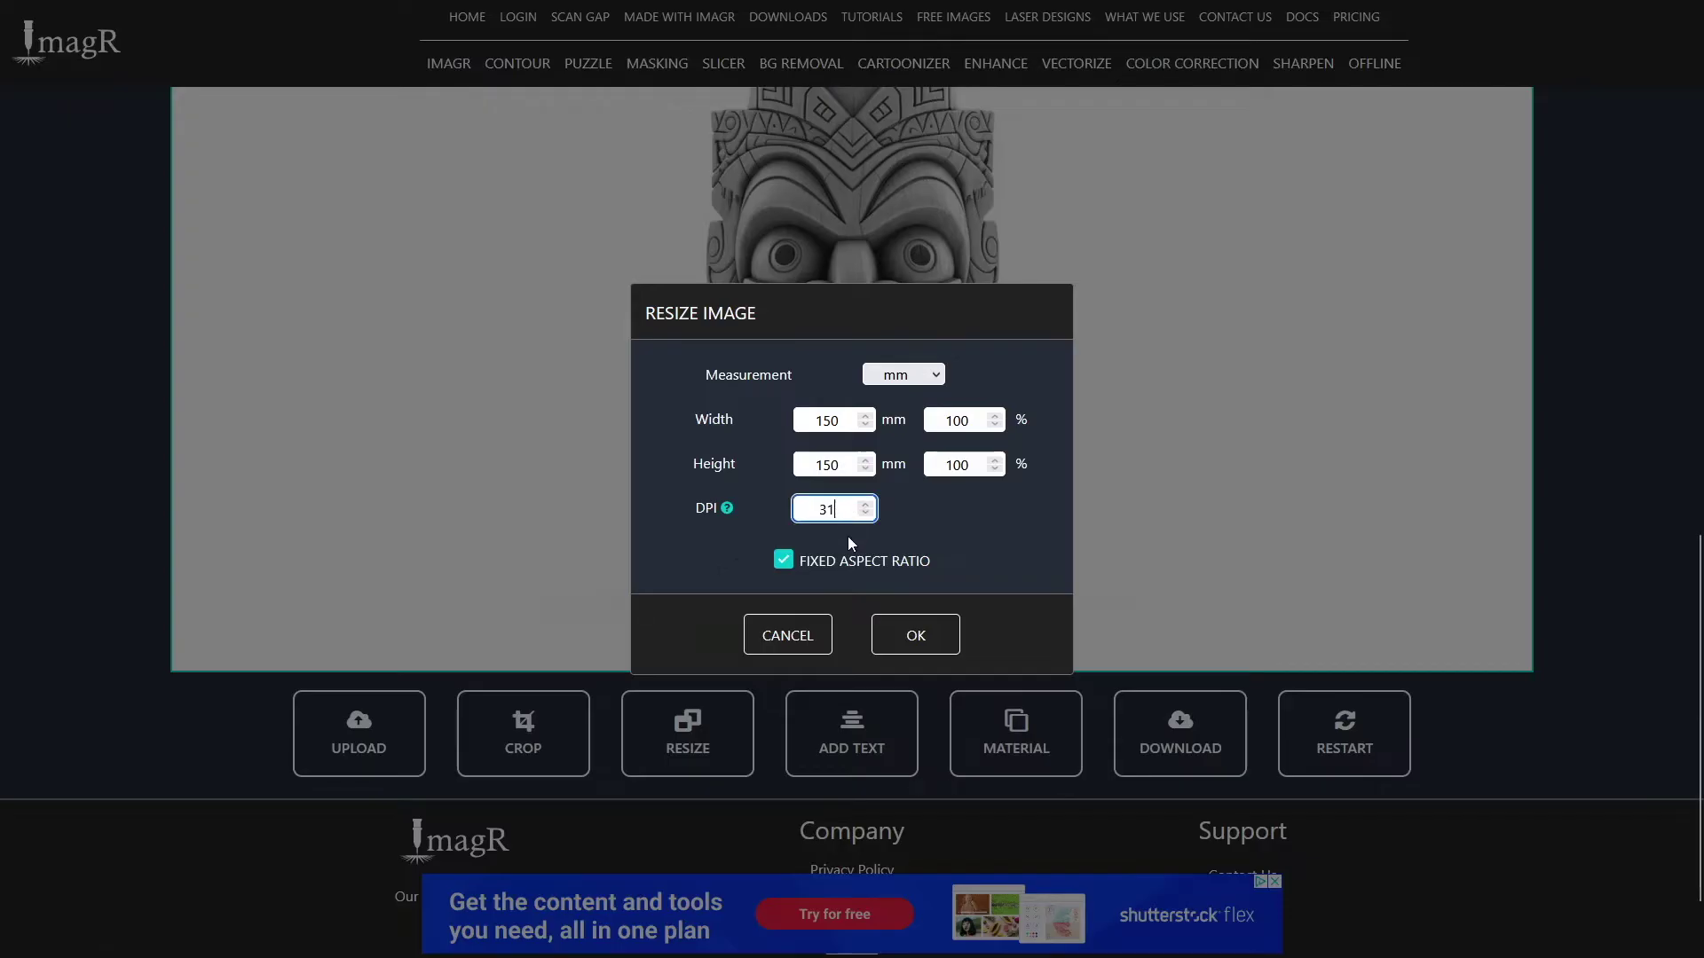
{"action": "left_click", "coordinate": [918, 637]}
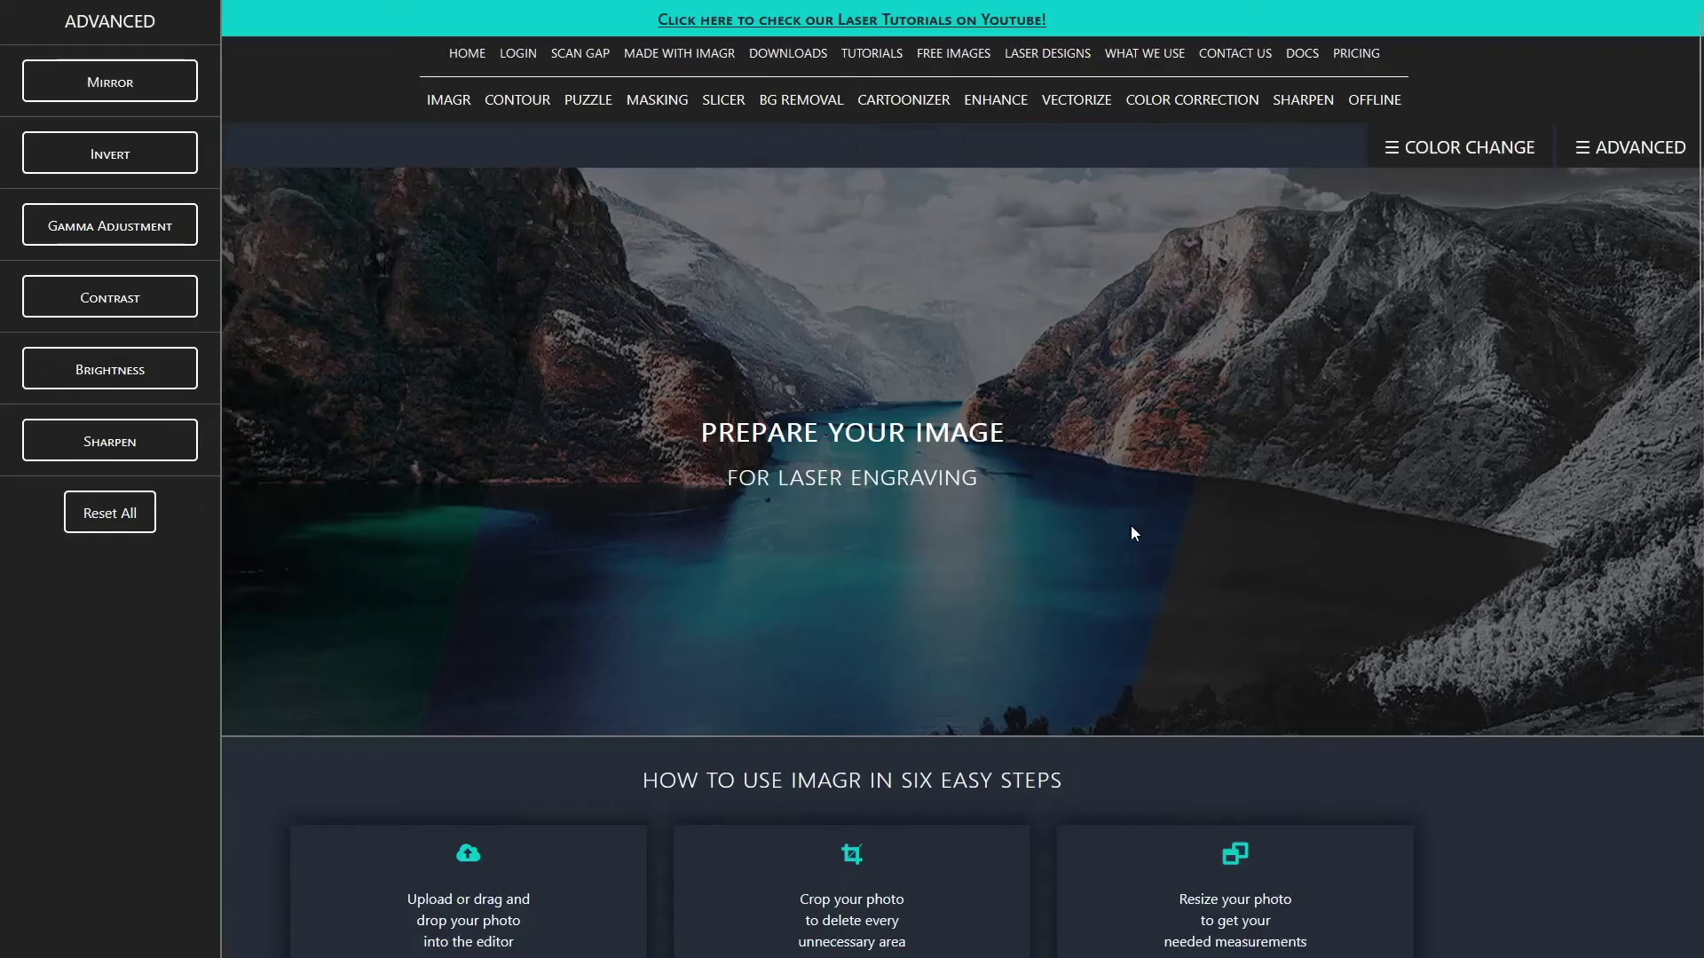
Highlight the current-size readout showing 150mm × 150mm at 318 DPI.
{"action": "scroll", "coordinate": [1131, 530], "scroll_direction": "down", "scroll_amount": 9}
{"action": "scroll", "coordinate": [1133, 532], "scroll_direction": "down", "scroll_amount": 3}
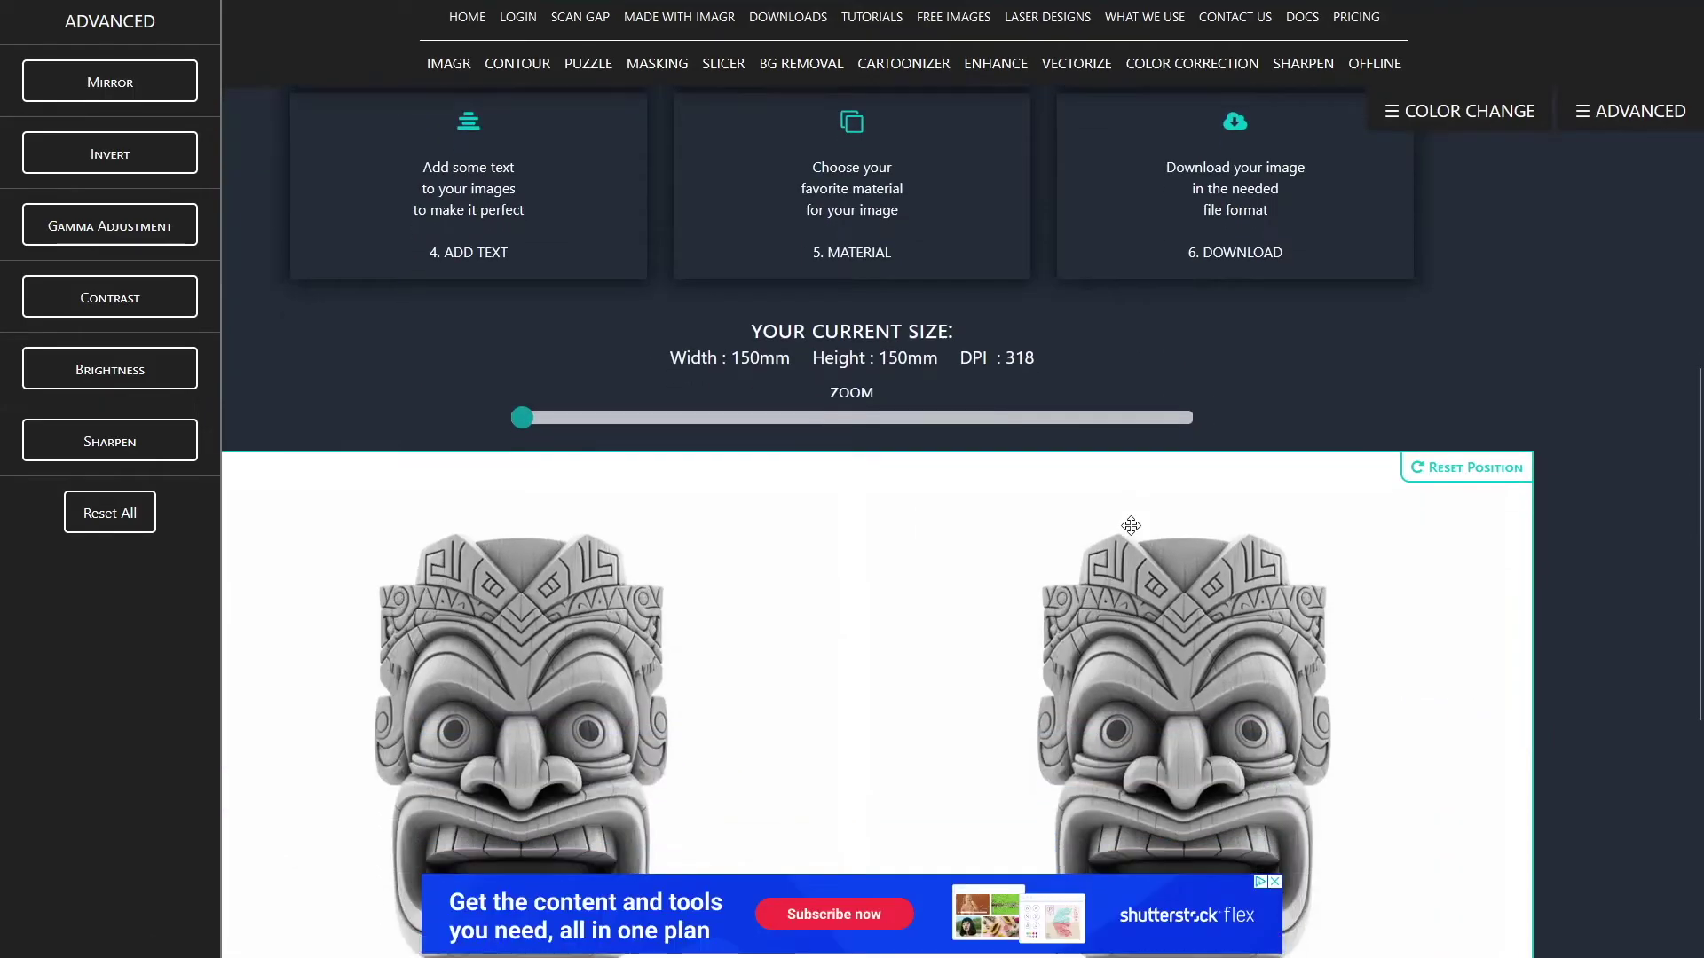
{"action": "left_click_drag", "start_coordinate": [1050, 201], "coordinate": [754, 168]}
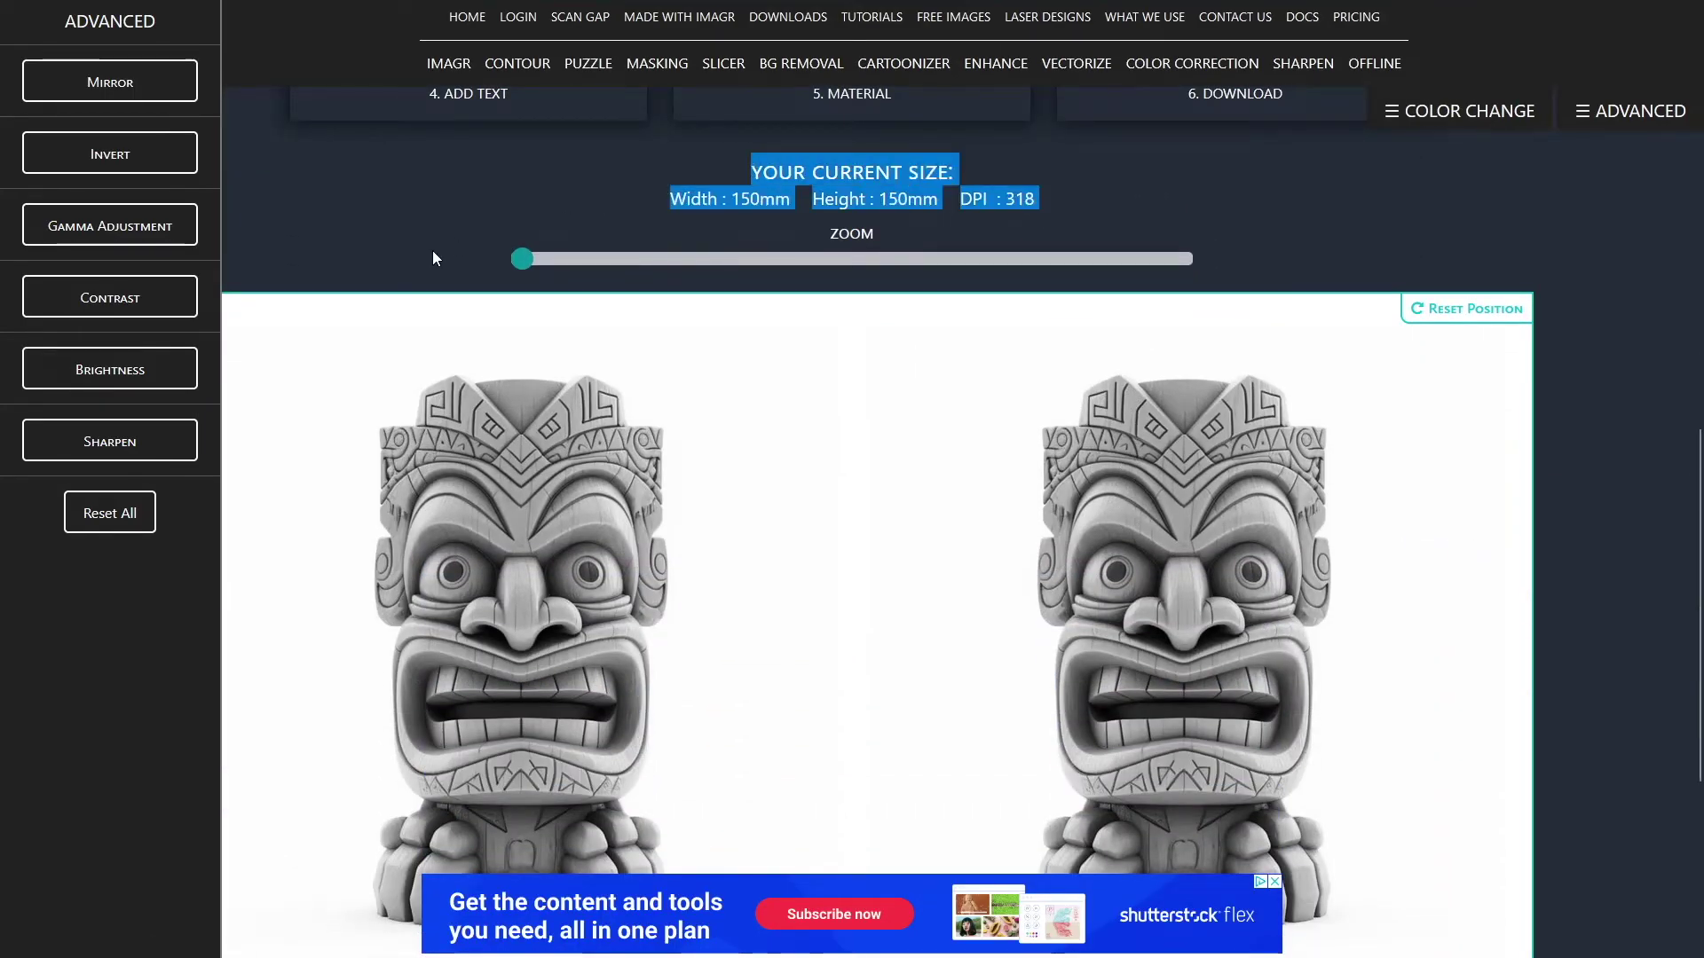
{"action": "scroll", "coordinate": [433, 250], "scroll_direction": "down", "scroll_amount": 1}
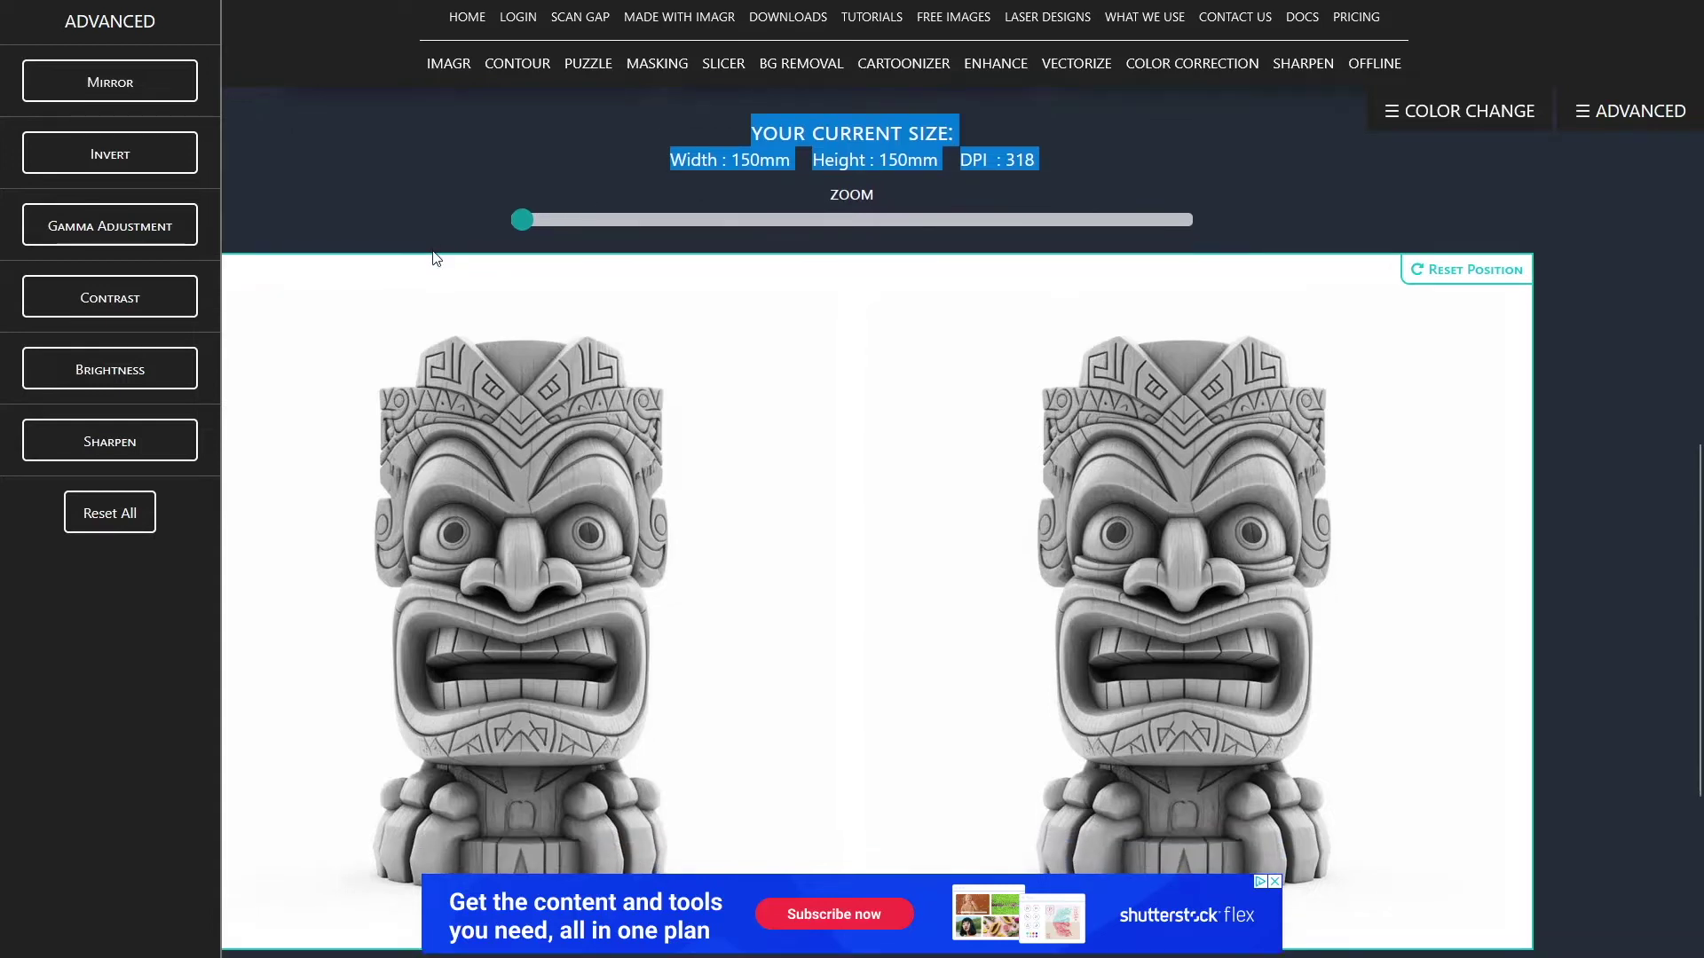
{"action": "scroll", "coordinate": [435, 257], "scroll_direction": "up", "scroll_amount": 2}
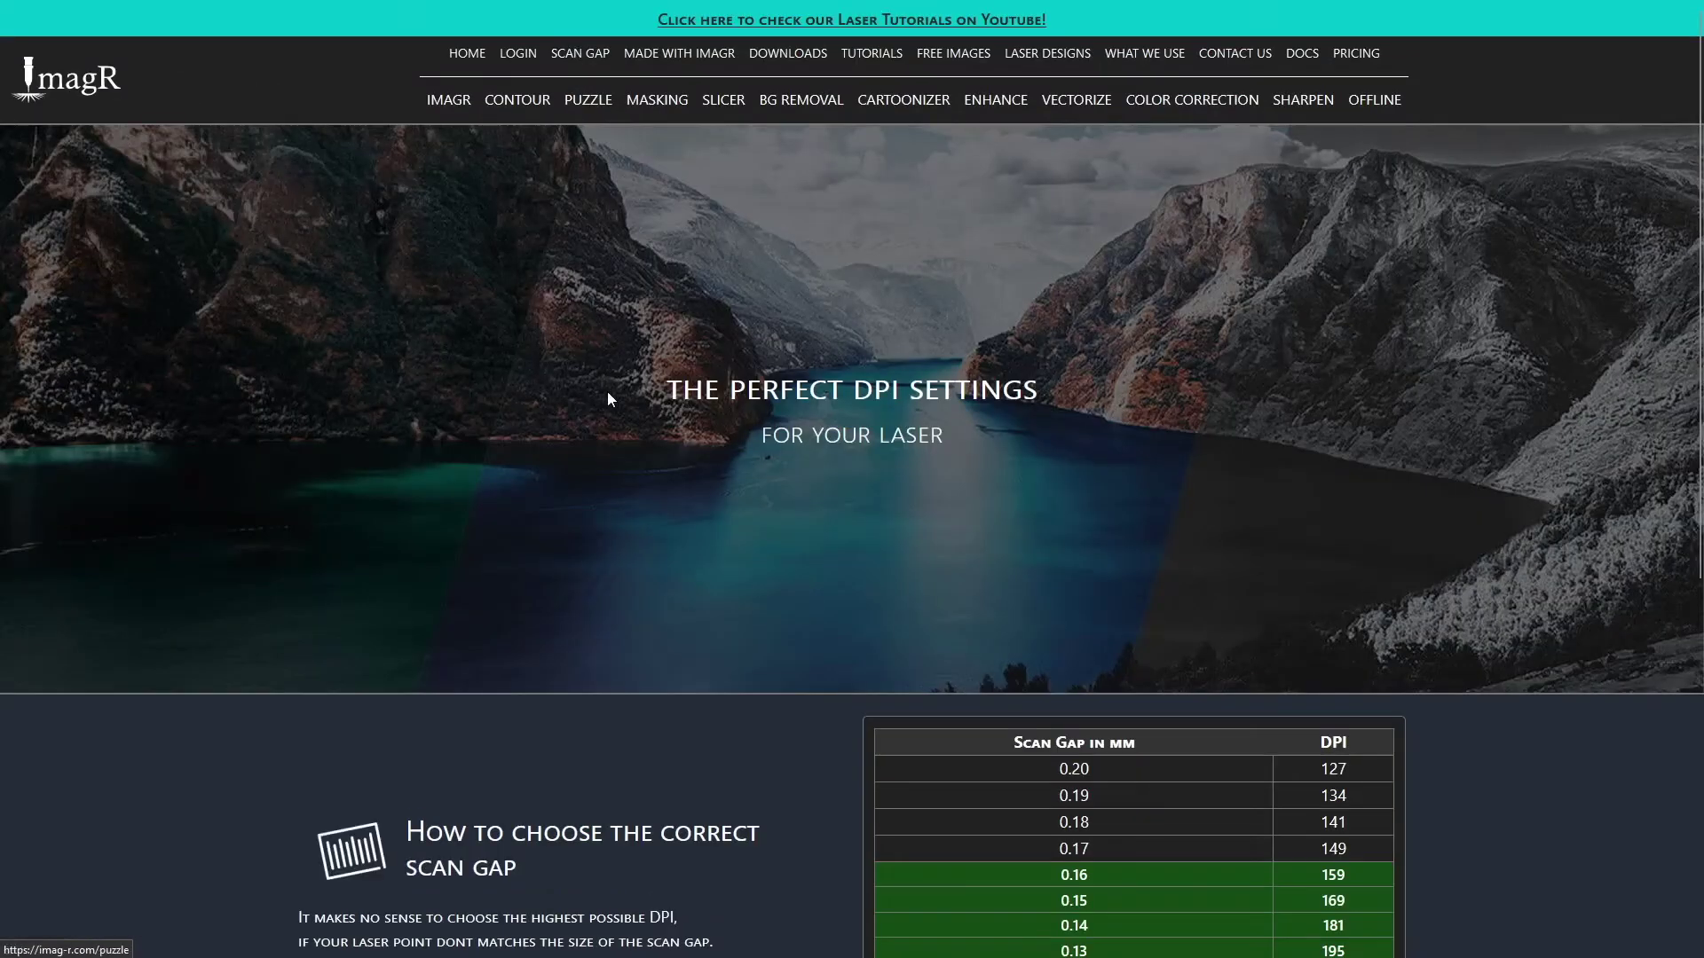
Scroll the DPI settings page down to the table pairing a 0.08 mm scan gap with 318 DPI.
{"action": "scroll", "coordinate": [607, 393], "scroll_direction": "down", "scroll_amount": 5}
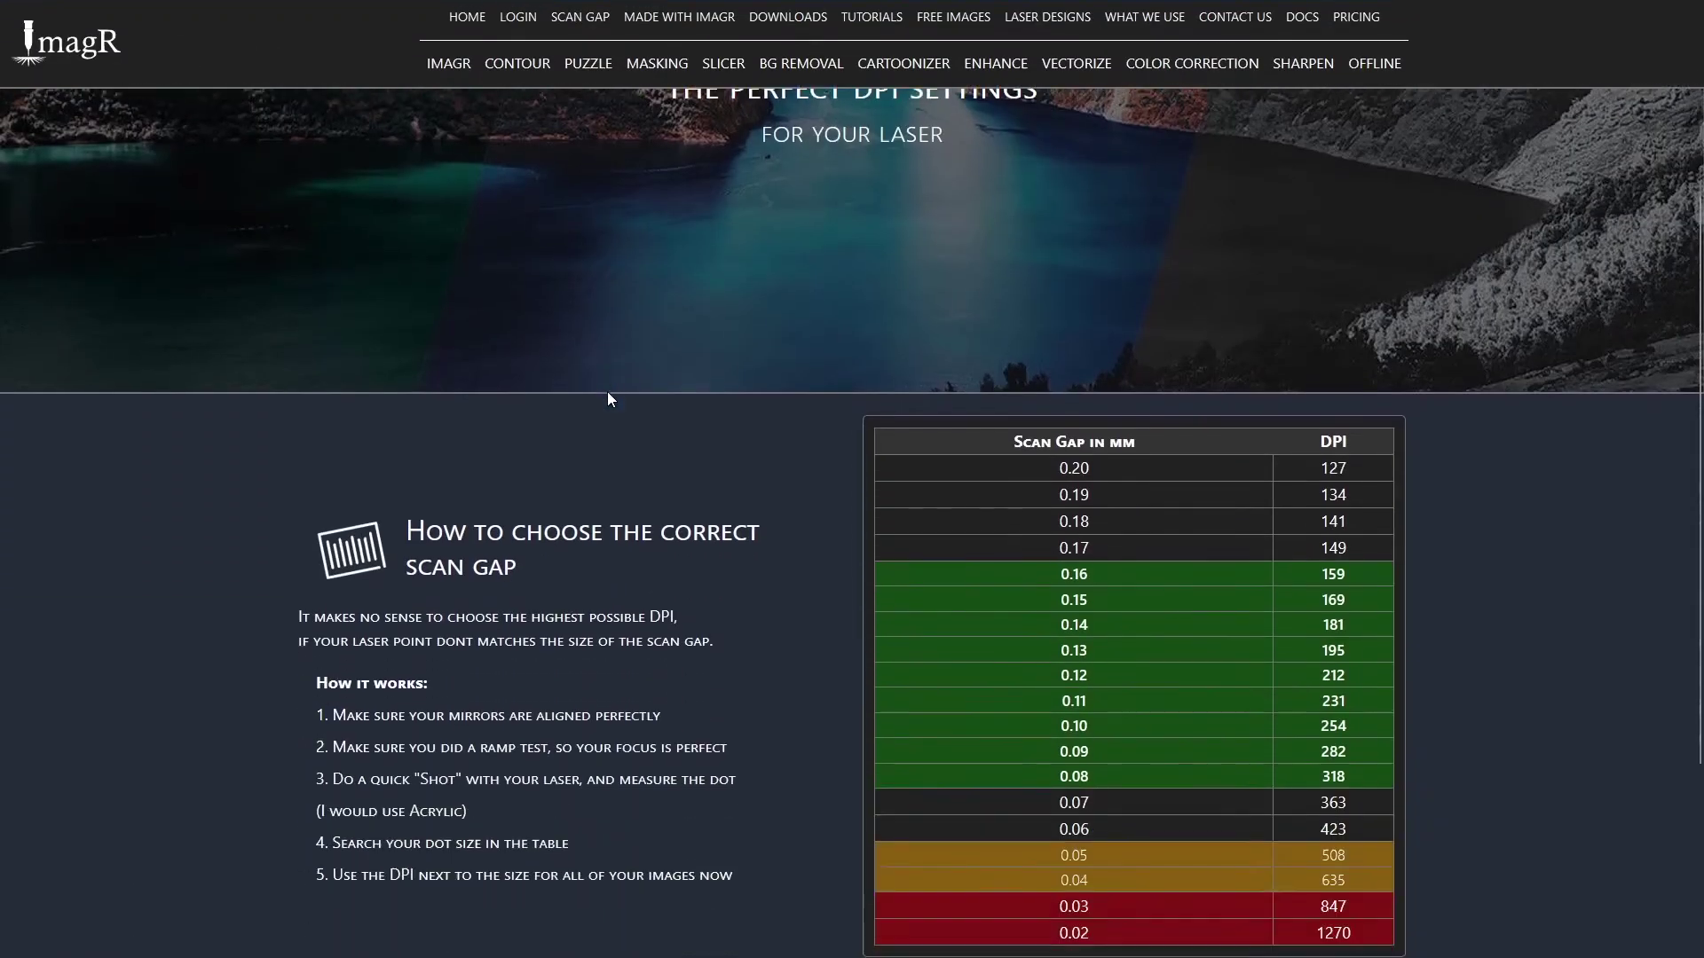
{"action": "scroll", "coordinate": [609, 391], "scroll_direction": "down", "scroll_amount": 1}
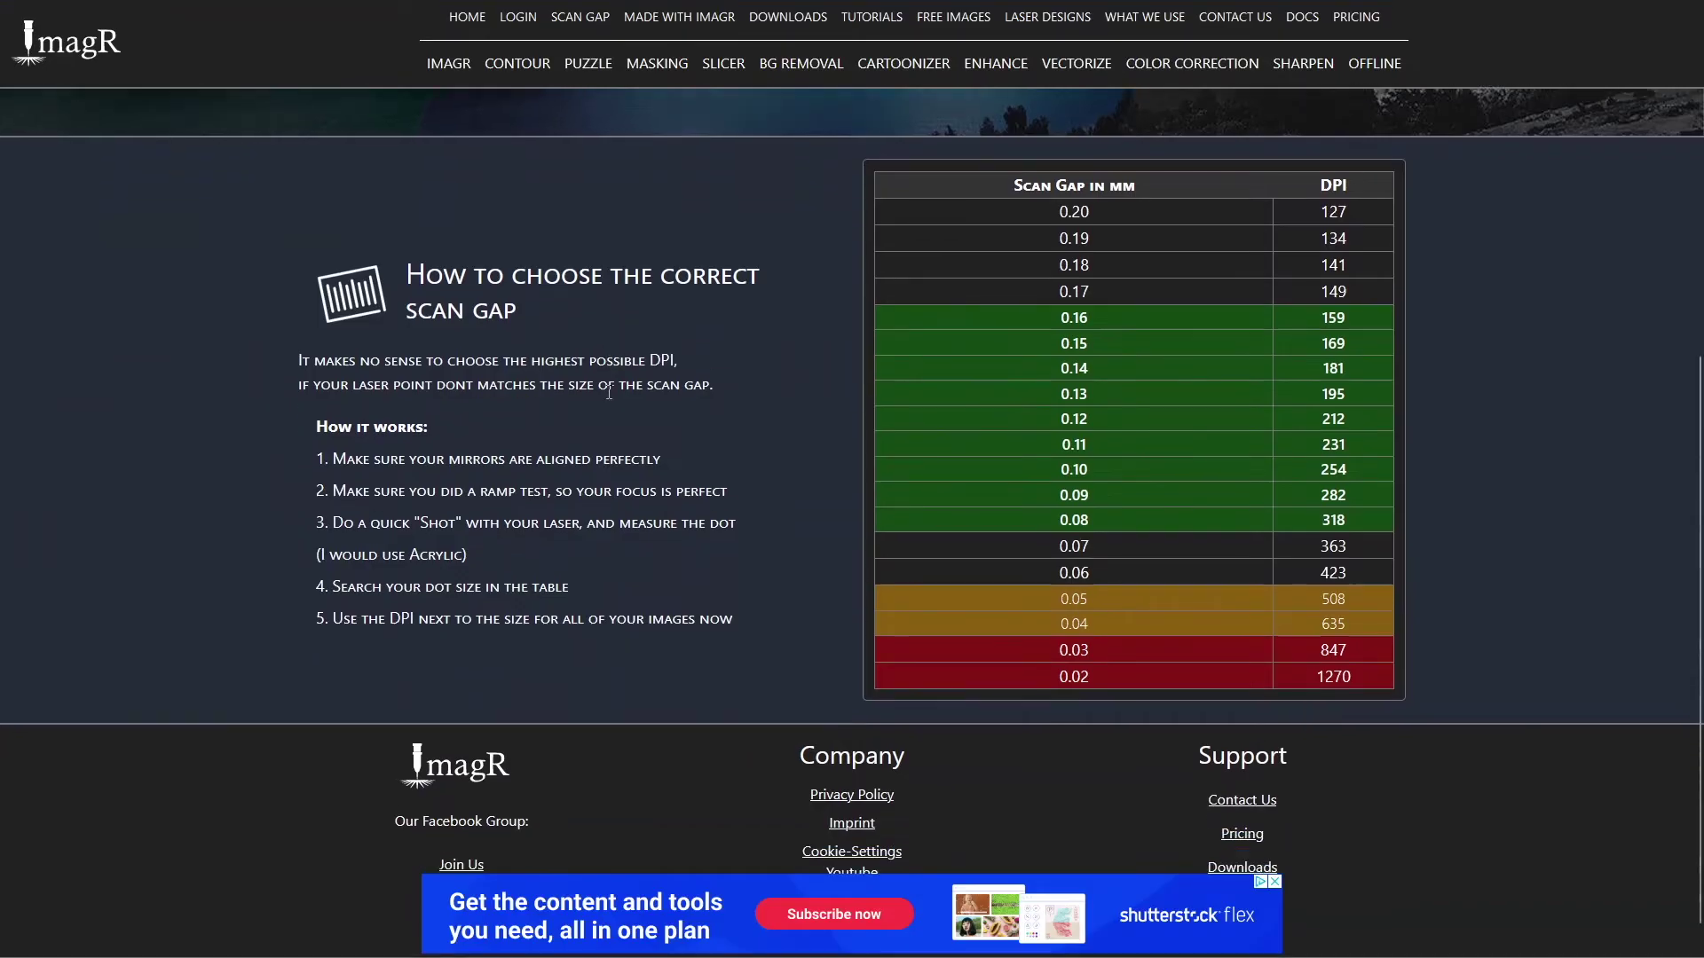